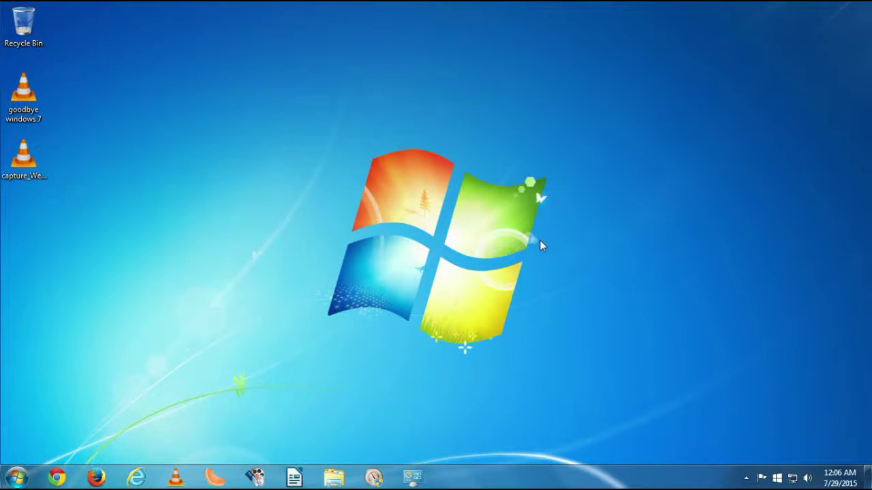
# Check today's date and time in the calendar and close it again
pyautogui.click(845, 483)
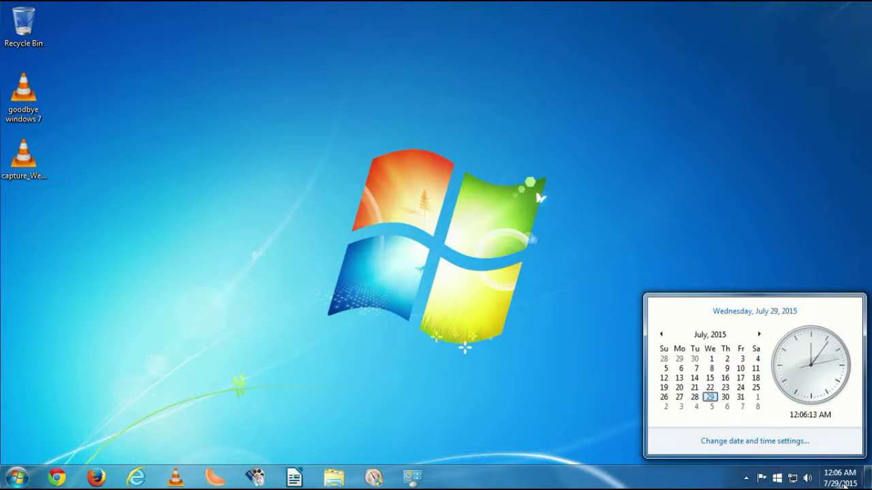
pyautogui.click(844, 484)
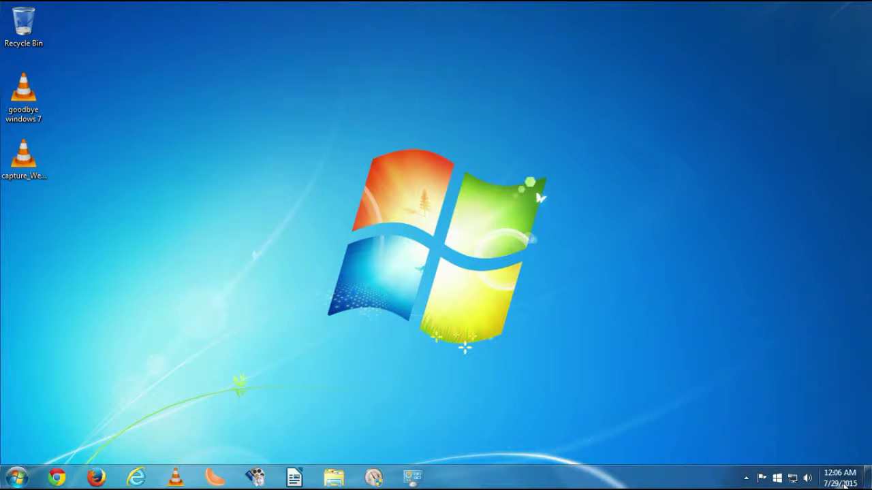
# Look through the Get Windows 10 upgrade pages up to the last one, open its side navigation, and close the window
pyautogui.click(779, 478)
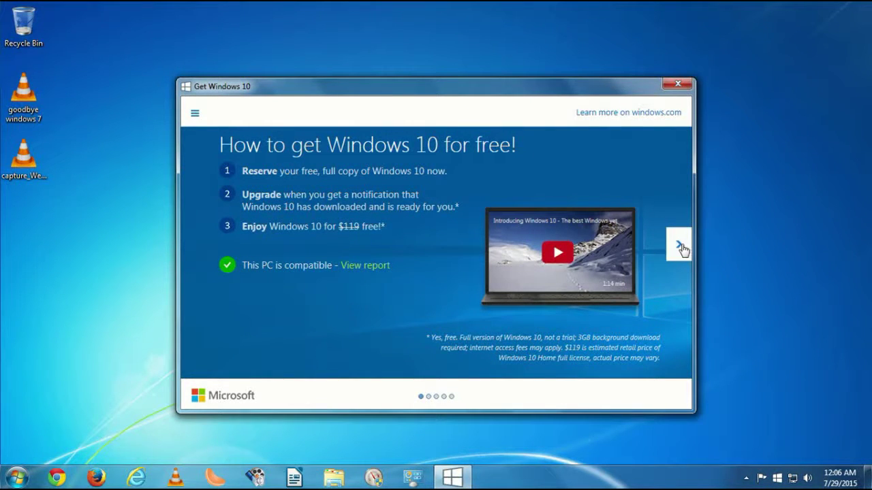
pyautogui.click(680, 245)
pyautogui.click(681, 246)
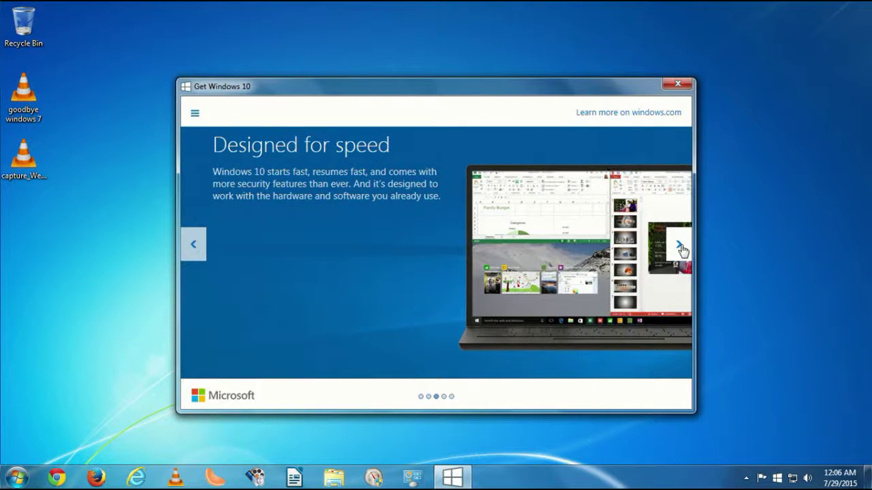
pyautogui.click(681, 246)
pyautogui.click(681, 247)
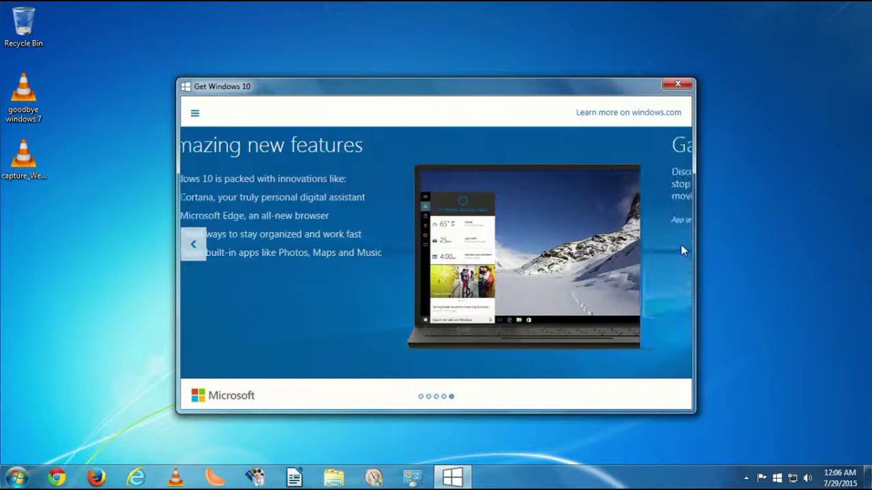
pyautogui.click(195, 113)
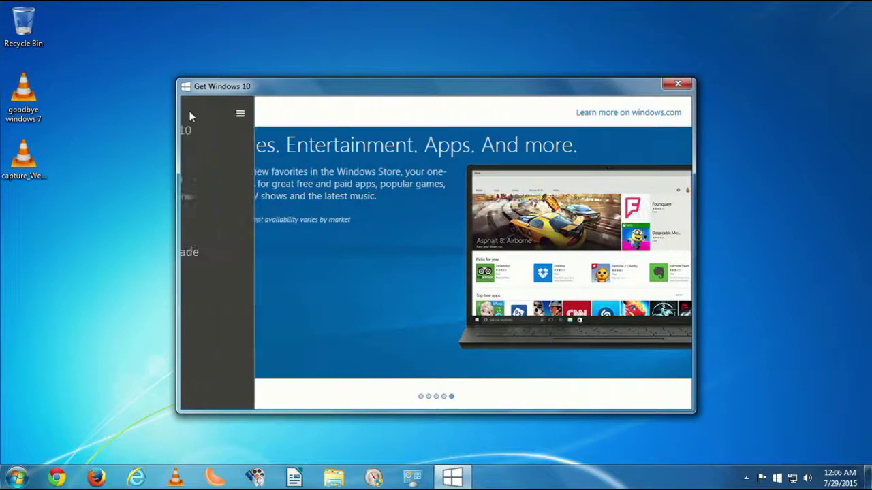
pyautogui.click(678, 83)
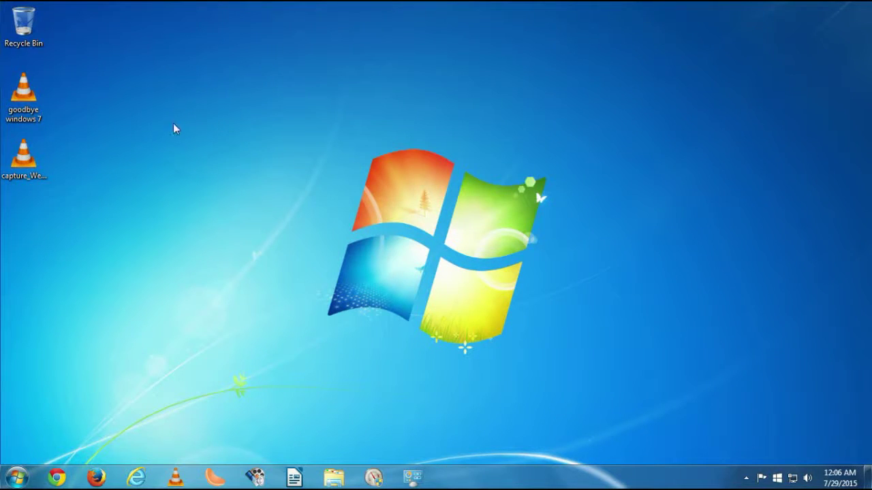
# Play the "goodbye windows 7" video from the desktop briefly and close the player
pyautogui.click(25, 106)
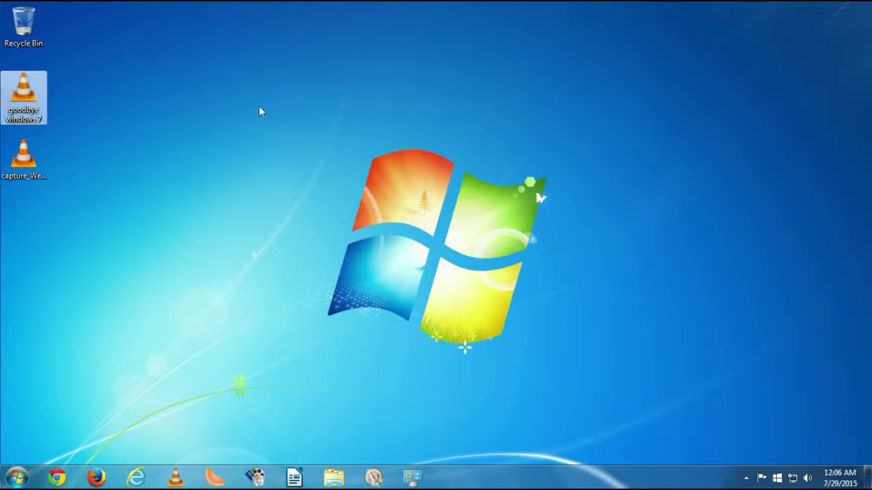
pyautogui.press('Return')
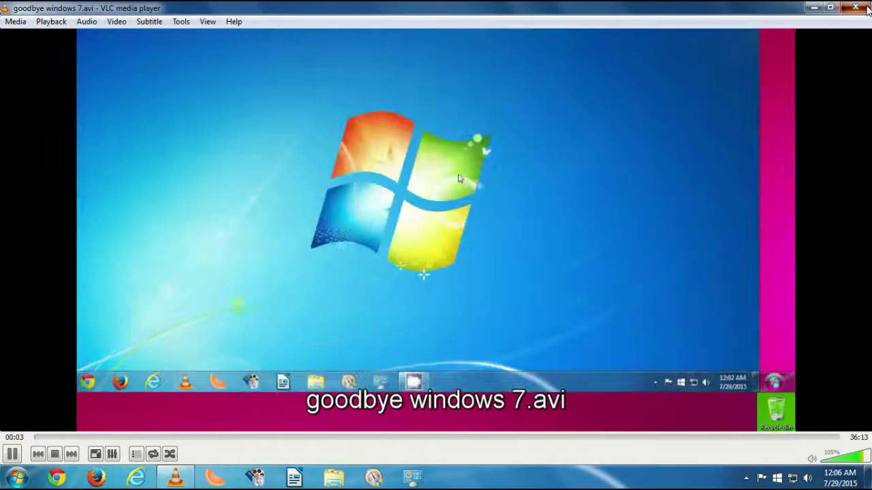
pyautogui.click(868, 8)
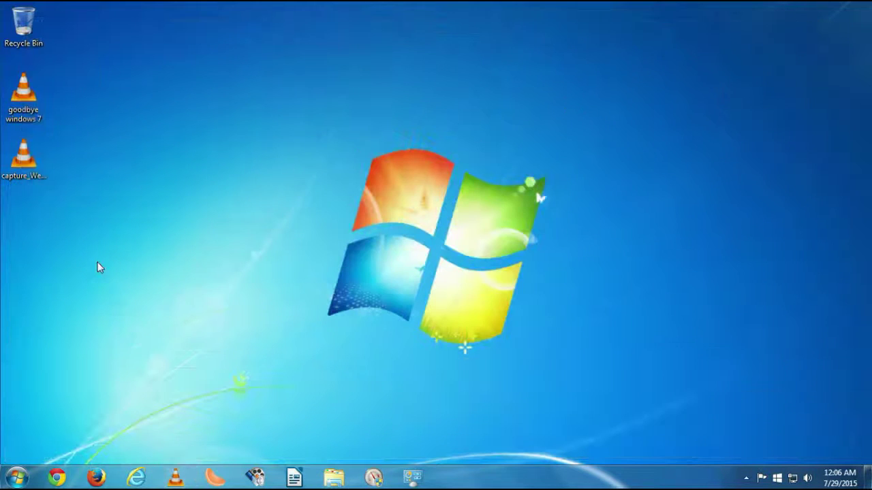
# Delete the "goodbye windows 7" video from the desktop by moving it to the Recycle Bin
pyautogui.rightClick(28, 103)
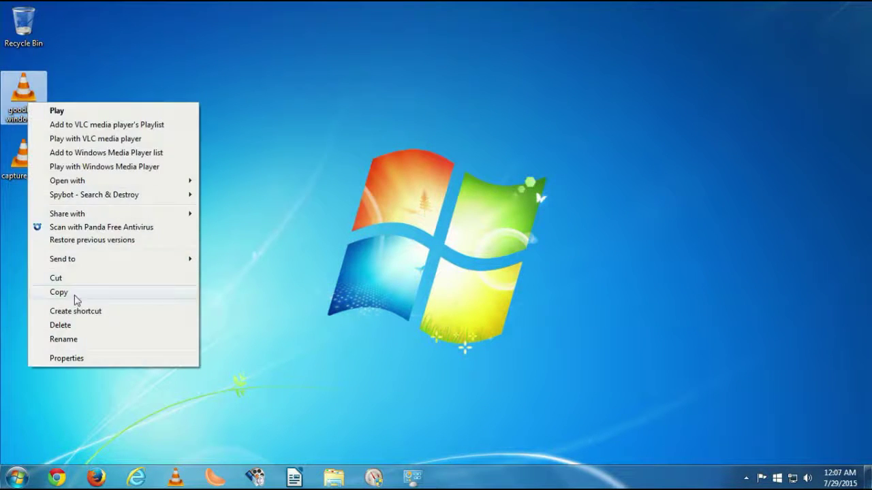
pyautogui.click(60, 325)
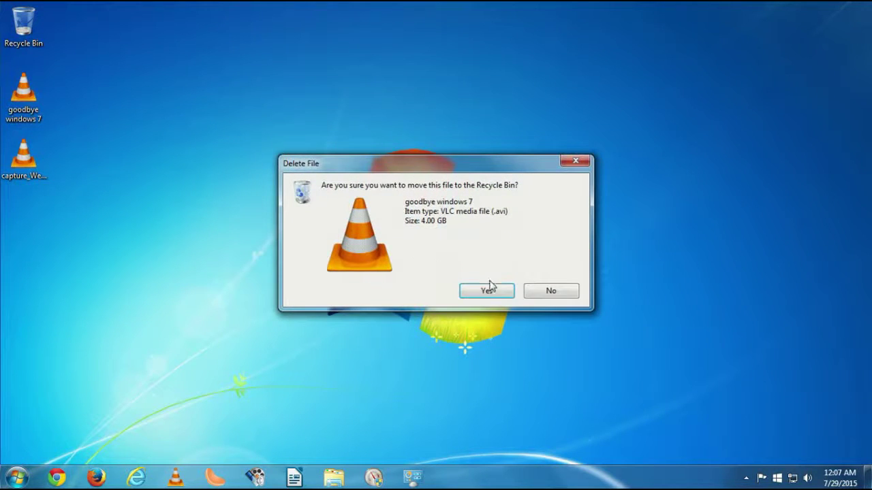
pyautogui.click(485, 293)
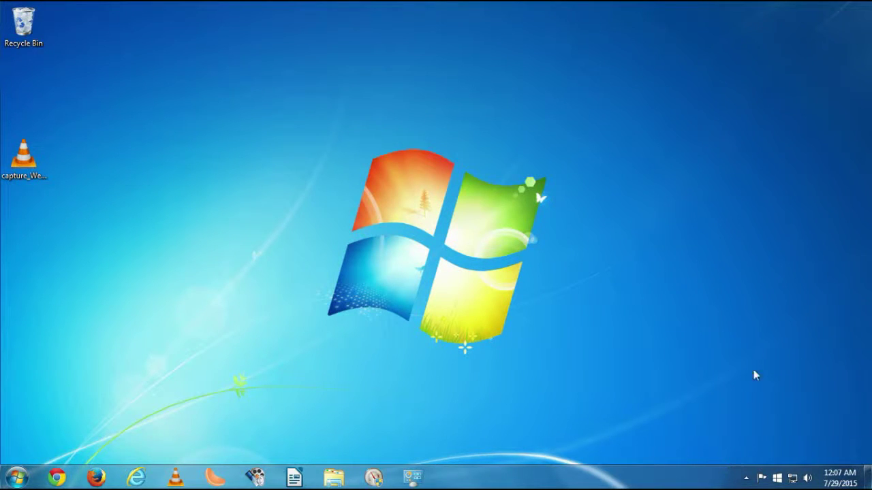
# Check the current date and time on the calendar and dismiss it
pyautogui.click(844, 484)
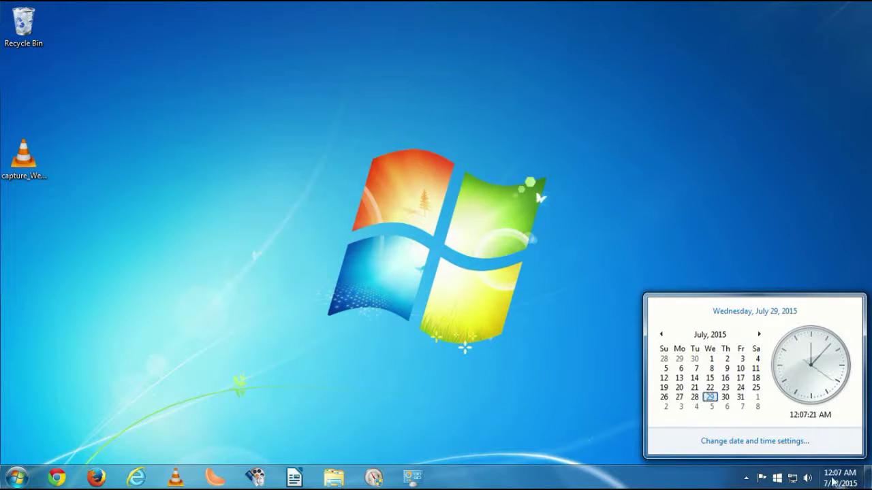
pyautogui.click(400, 204)
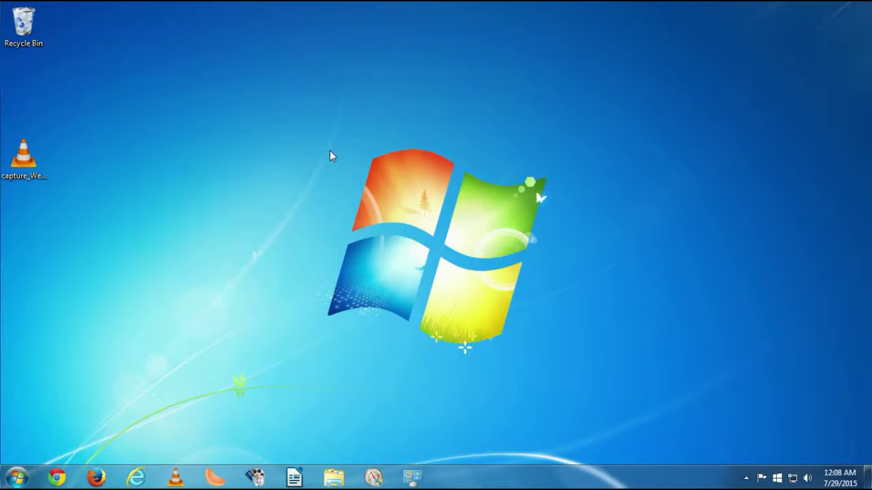
pyautogui.click(746, 478)
pyautogui.click(776, 393)
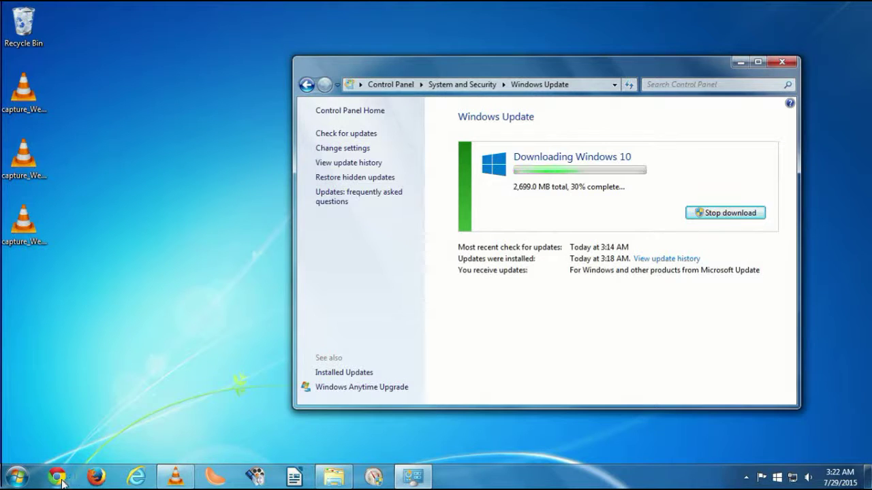
# Show the open Download folder in C:\Windows\SoftwareDistribution to examine its contents
pyautogui.click(326, 476)
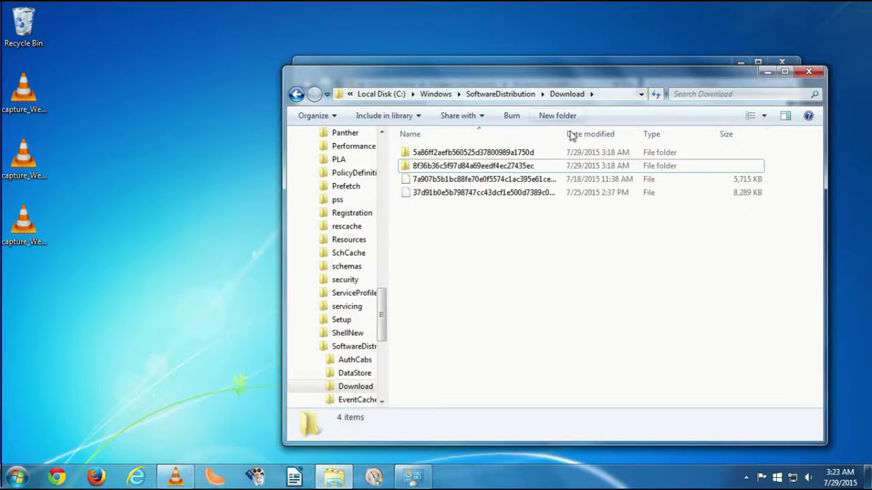
# In Chrome, play "Windows 10 Upgrade Error 80240020" from the YouTube watch history and pause it at the wuauclt.exe command
pyautogui.click(57, 476)
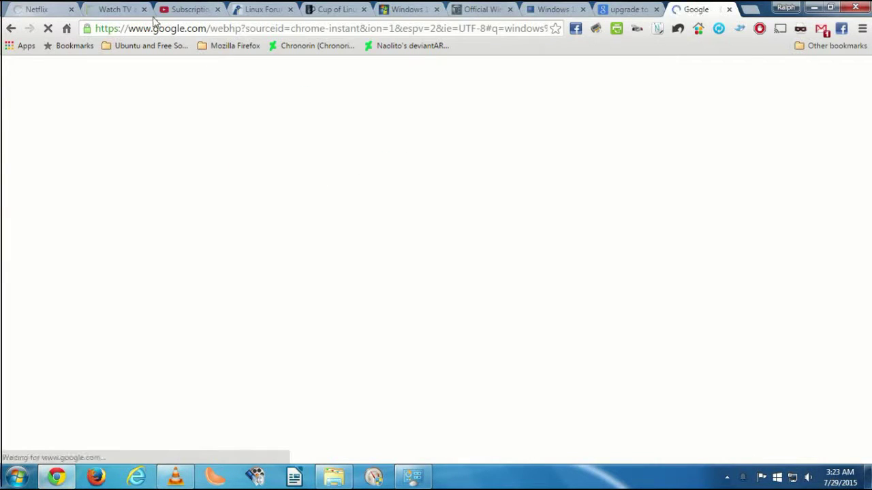
pyautogui.click(176, 10)
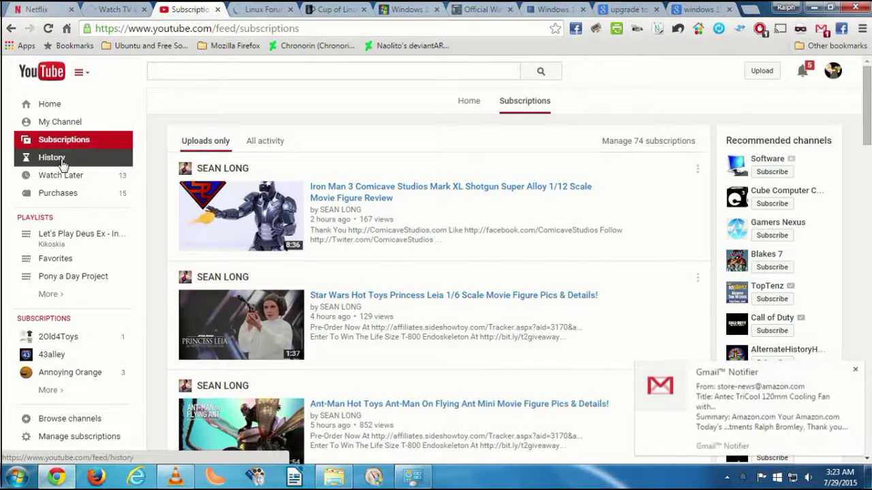
pyautogui.click(61, 157)
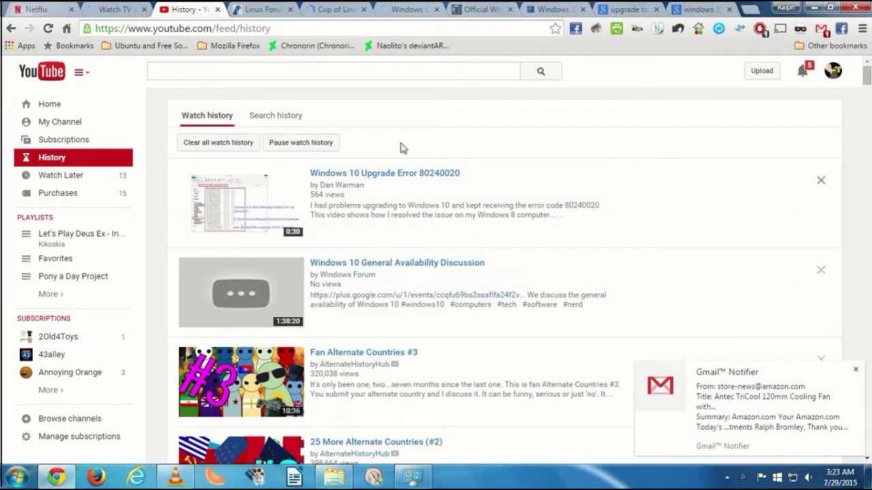
pyautogui.click(404, 174)
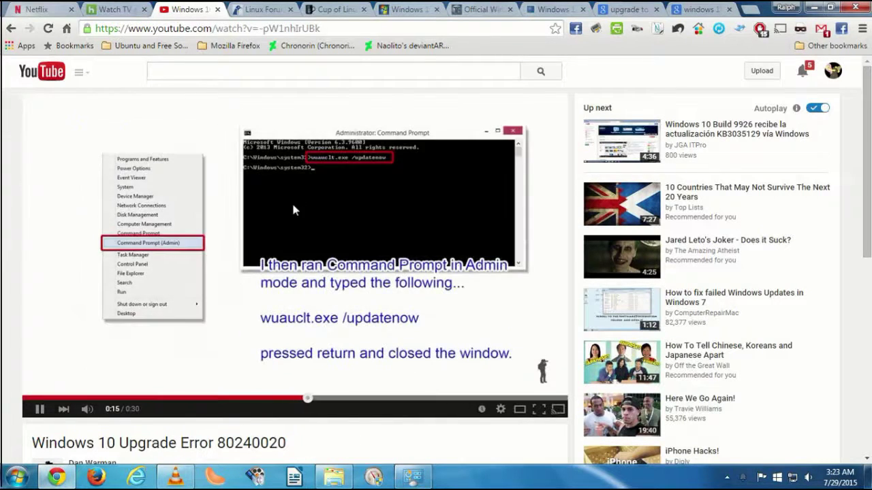
pyautogui.click(292, 202)
# Open a Command Prompt beside the paused video and enter wuauclt.exe /updatenow without running it
pyautogui.click(17, 477)
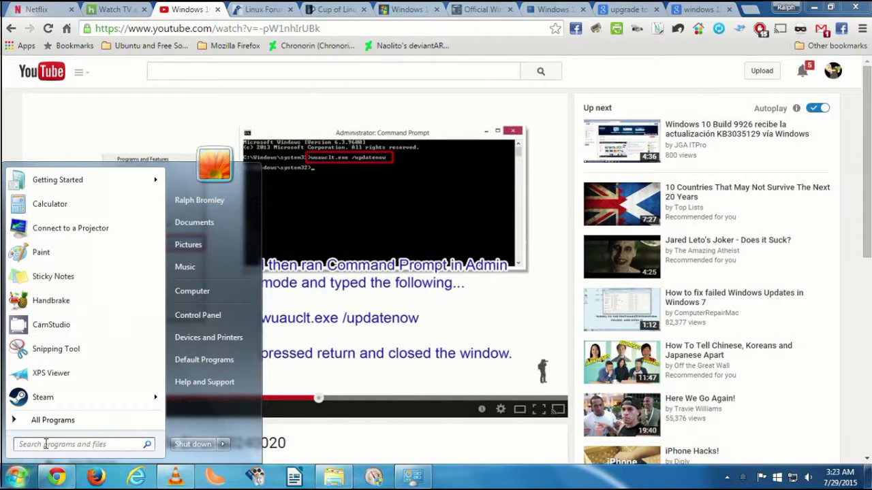
pyautogui.click(46, 444)
pyautogui.write('comm')
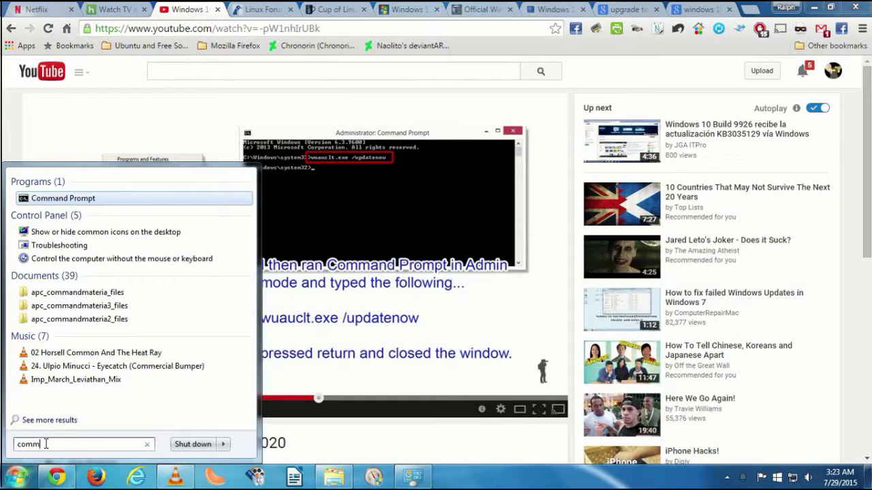
pyautogui.click(91, 198)
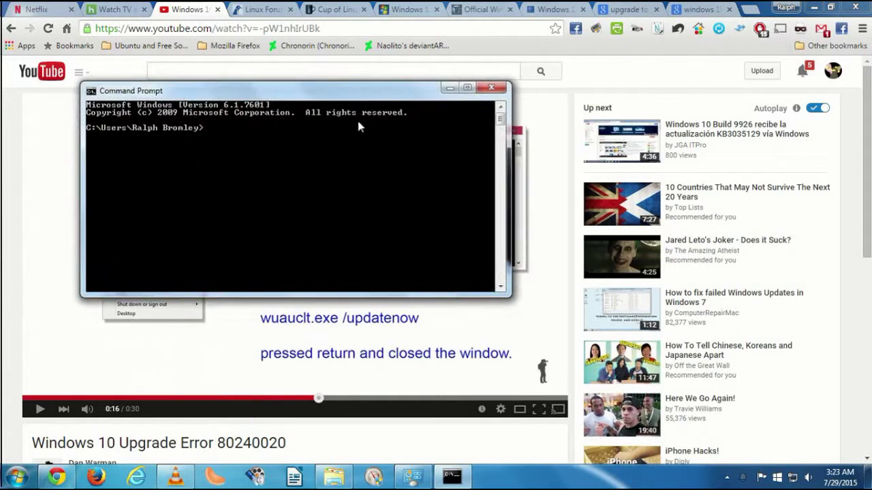
pyautogui.moveTo(359, 91); pyautogui.dragTo(711, 96)
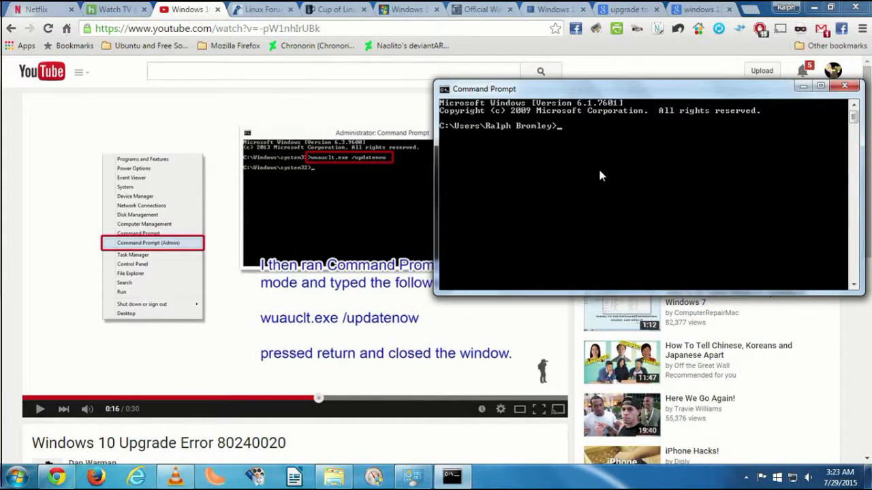
pyautogui.write('wuauclt.exe /updatenow')
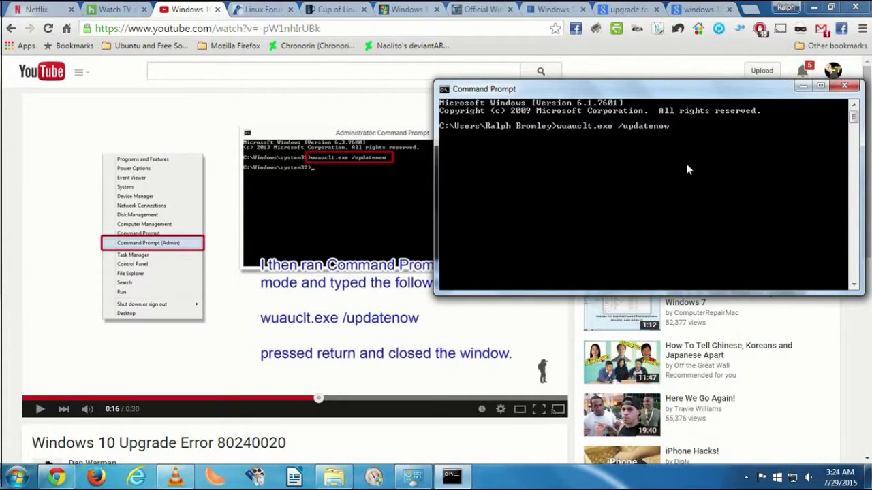
# Close the Command Prompt, the Download folder and Chrome, keeping only the Windows Update window open
pyautogui.click(843, 87)
pyautogui.click(813, 7)
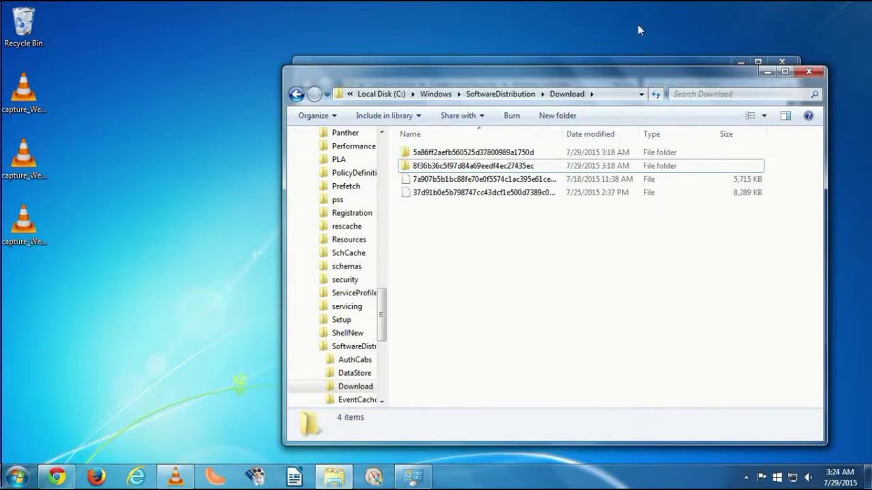
pyautogui.click(809, 72)
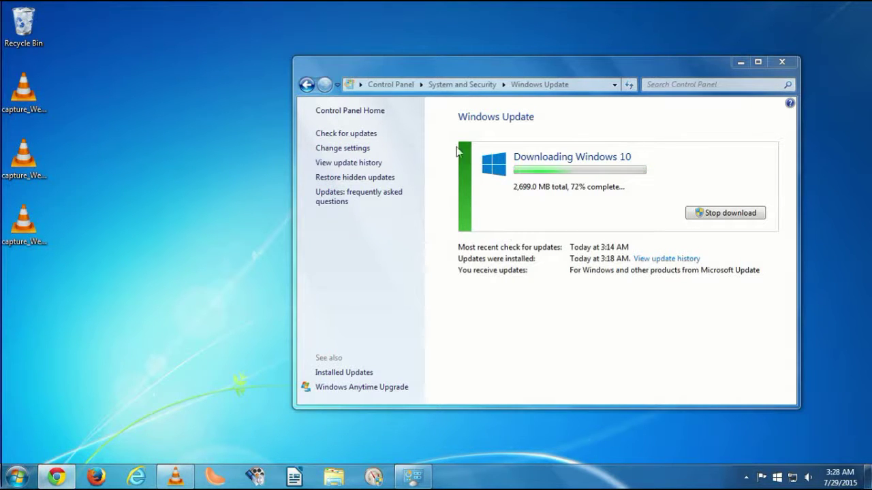
pyautogui.rightClick(57, 477)
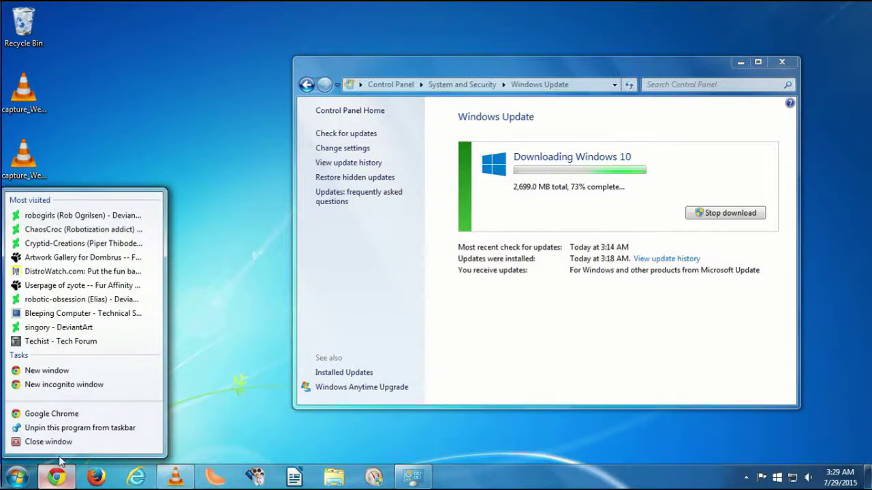
pyautogui.click(56, 442)
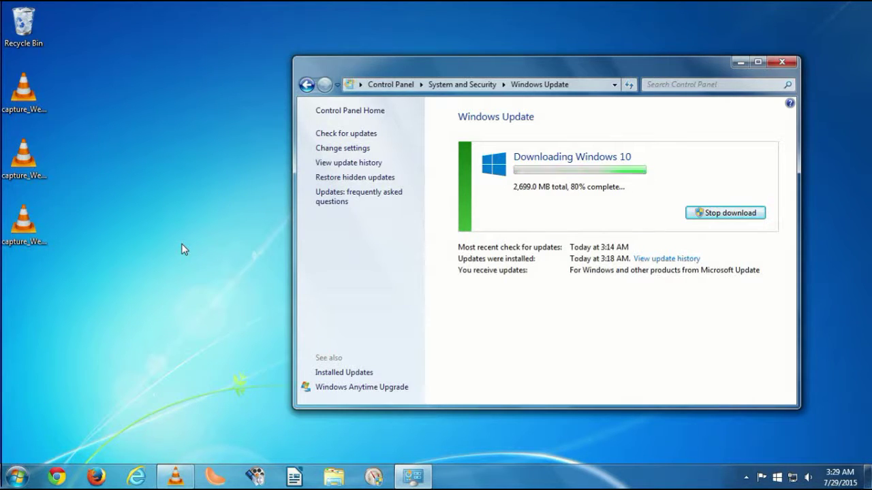
# Launch Speccy, examine the summary of the computer's hardware and operating system, and close it
pyautogui.click(16, 477)
pyautogui.write('spe')
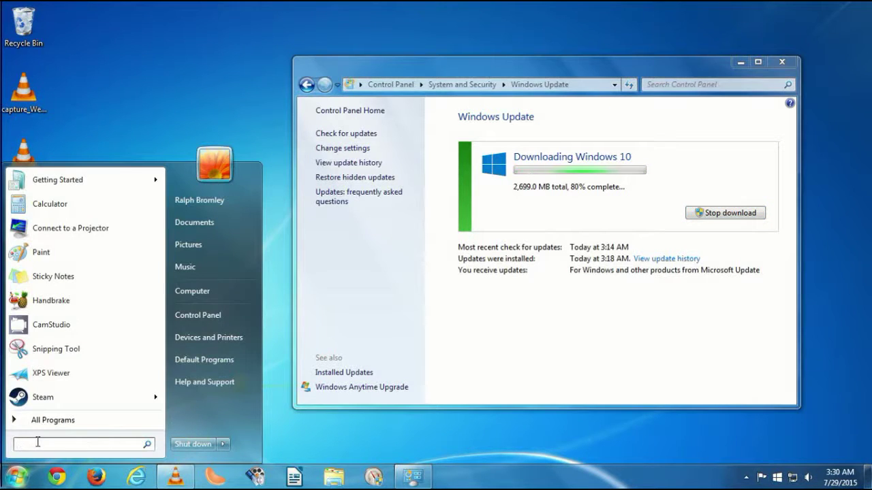
pyautogui.write('ccy')
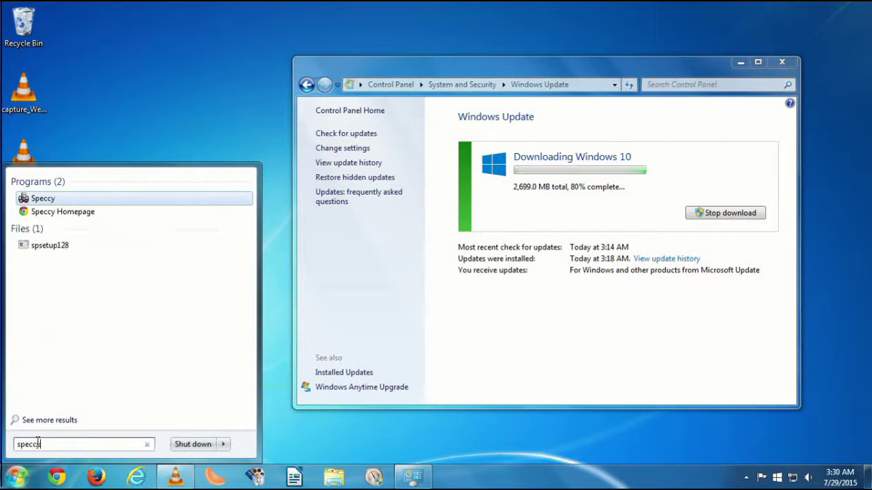
pyautogui.press('Return')
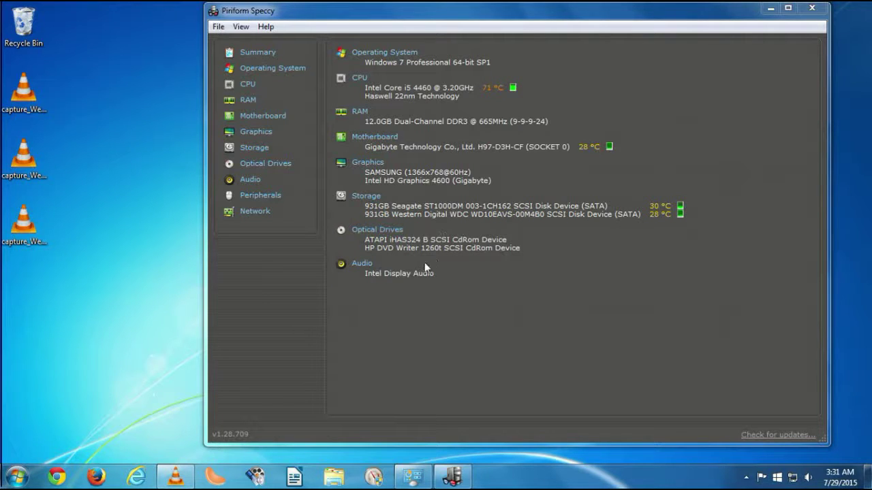
pyautogui.click(812, 8)
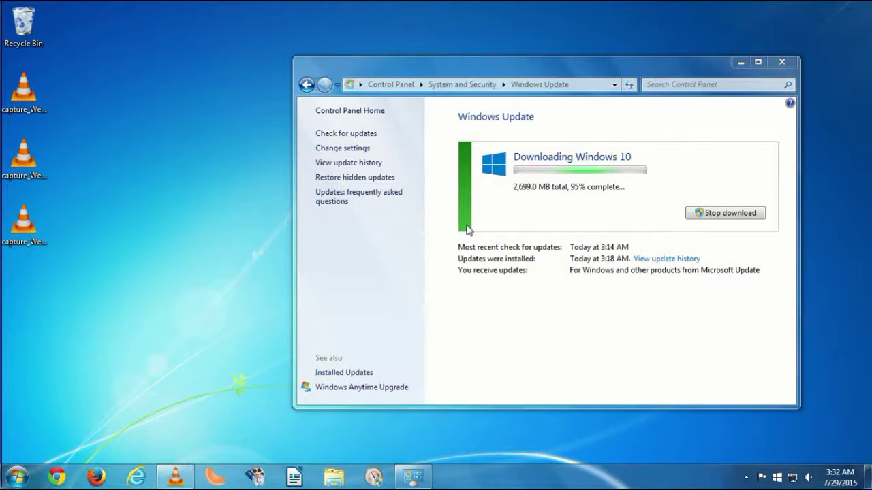
# Browse the list of installed programs, expanding the Core Temp, Panda Free Antivirus and Macrium folders, and close the list
pyautogui.click(3, 478)
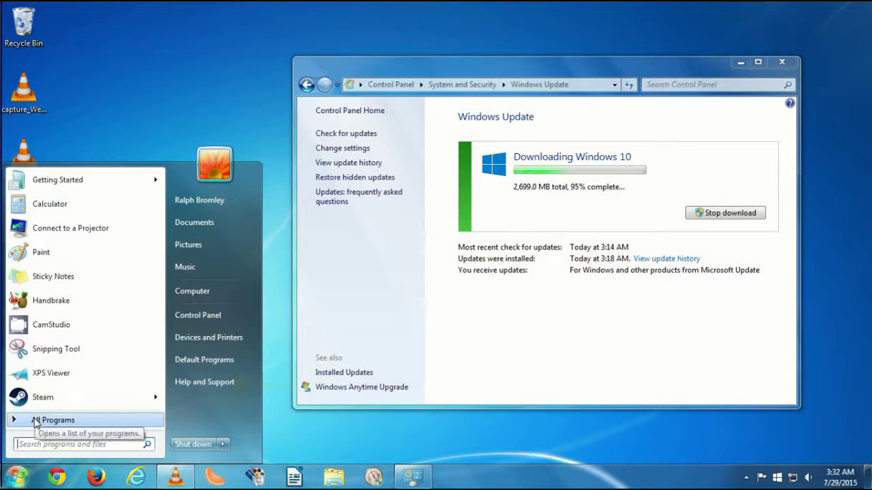
pyautogui.moveTo(34, 402)
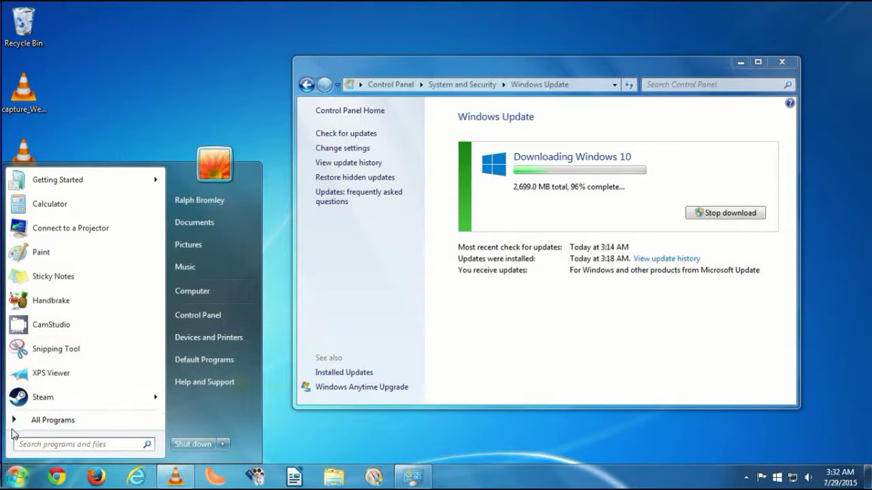
pyautogui.click(41, 420)
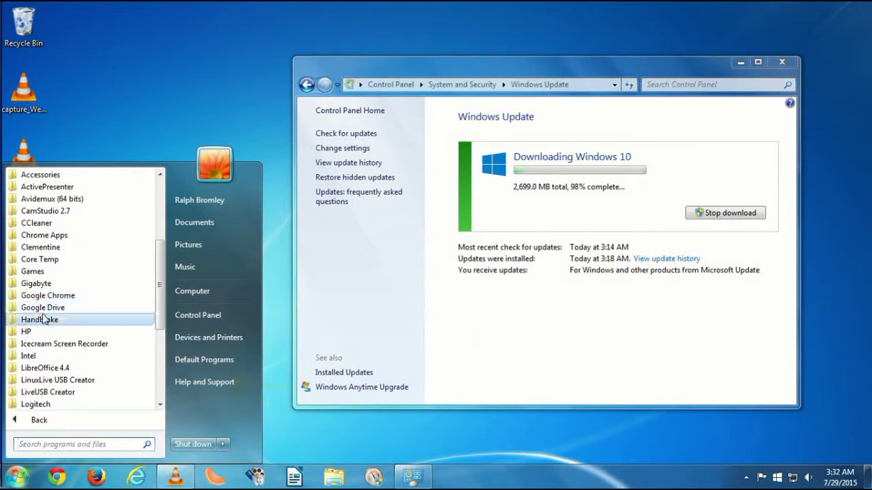
pyautogui.click(46, 259)
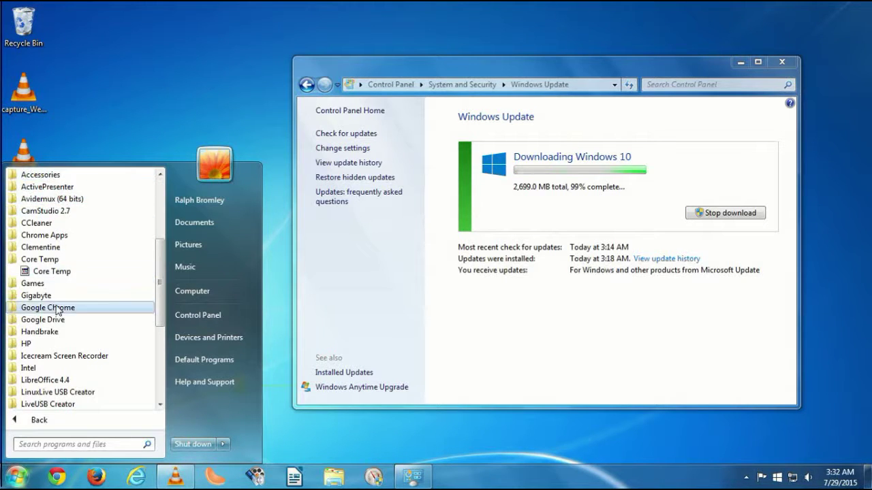
pyautogui.scroll(-5, 56, 312)
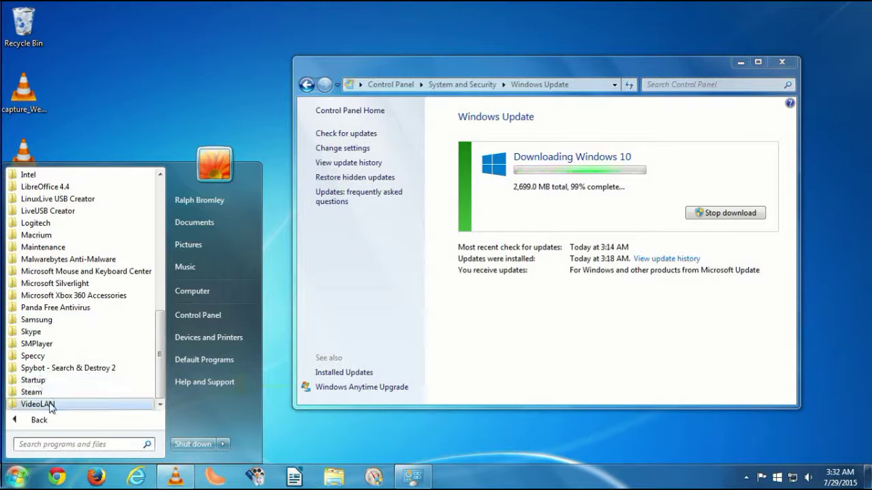
pyautogui.click(58, 307)
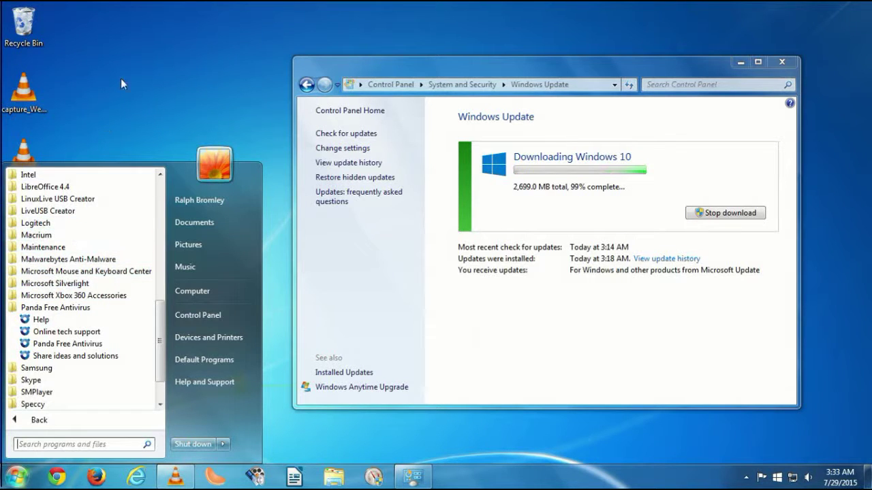
pyautogui.click(39, 236)
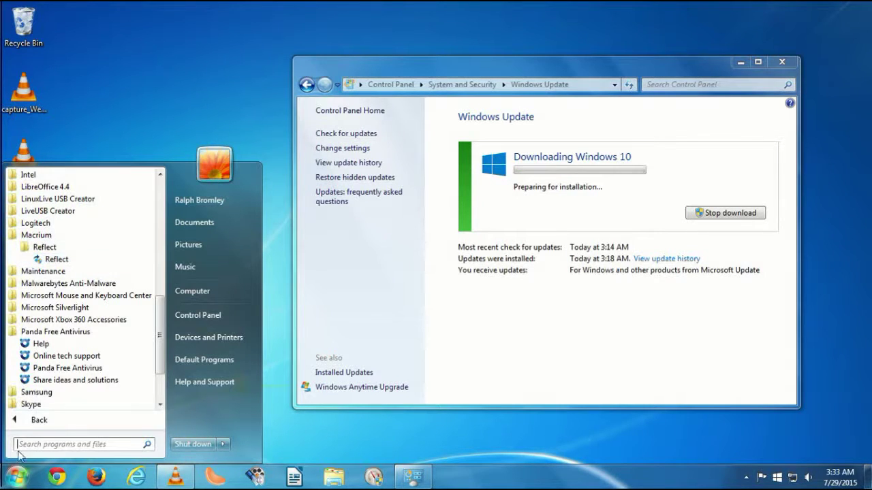
pyautogui.click(17, 477)
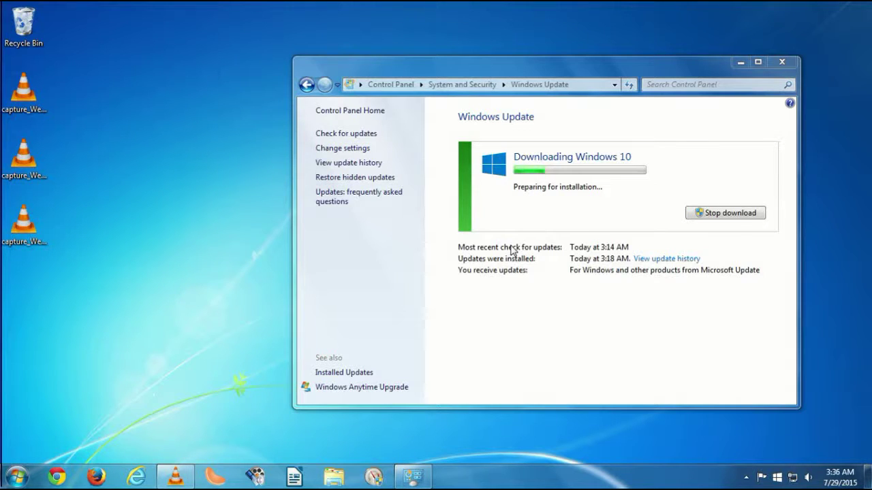
# Close VLC media player, including its error dialog, leaving only the Windows Update window open
pyautogui.rightClick(175, 475)
pyautogui.click(175, 442)
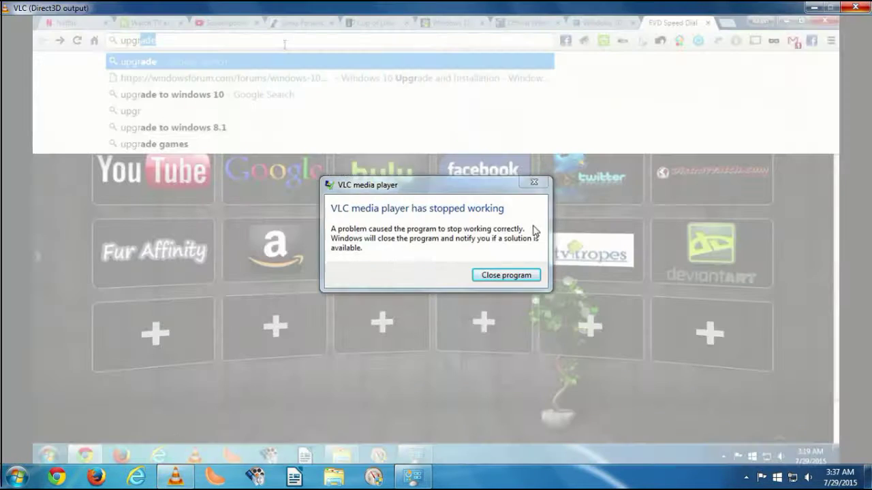
pyautogui.click(508, 274)
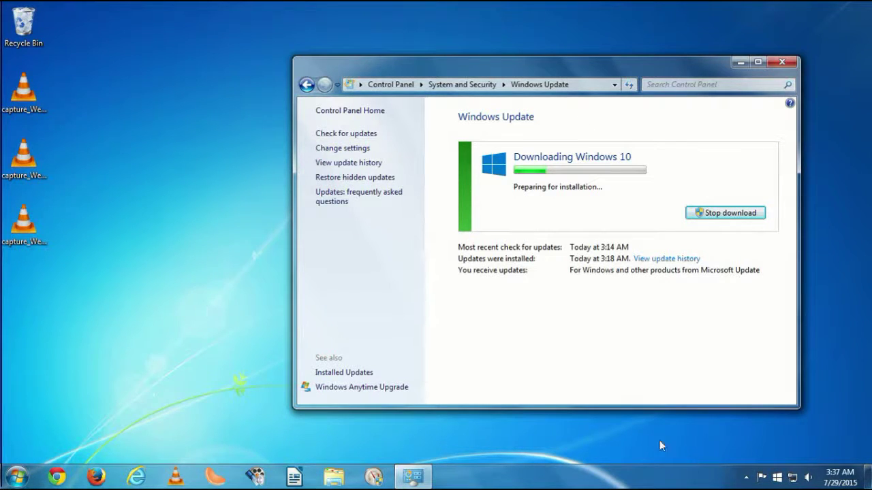
# Bring up the screen recorder's controls and stop the current recording
pyautogui.click(747, 477)
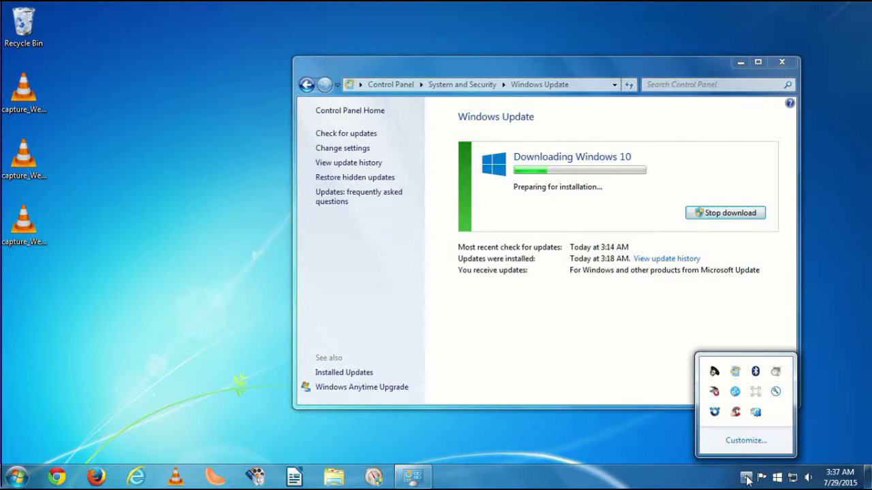
pyautogui.click(757, 393)
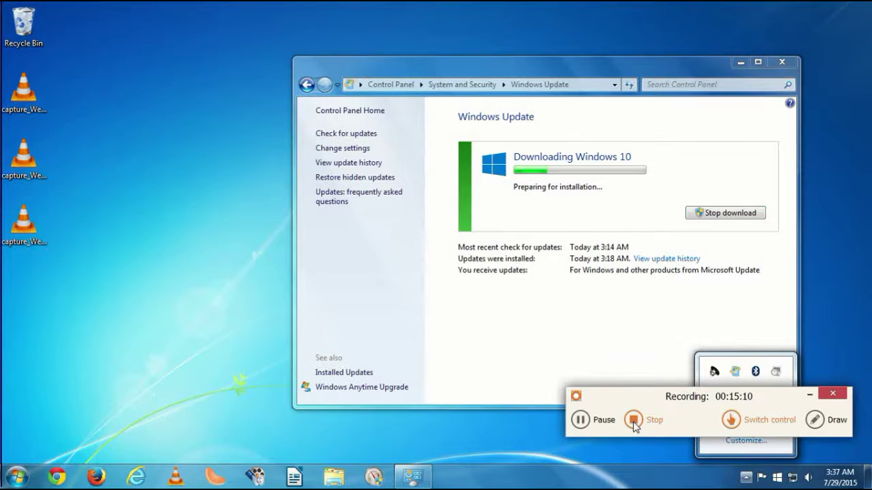
pyautogui.click(634, 421)
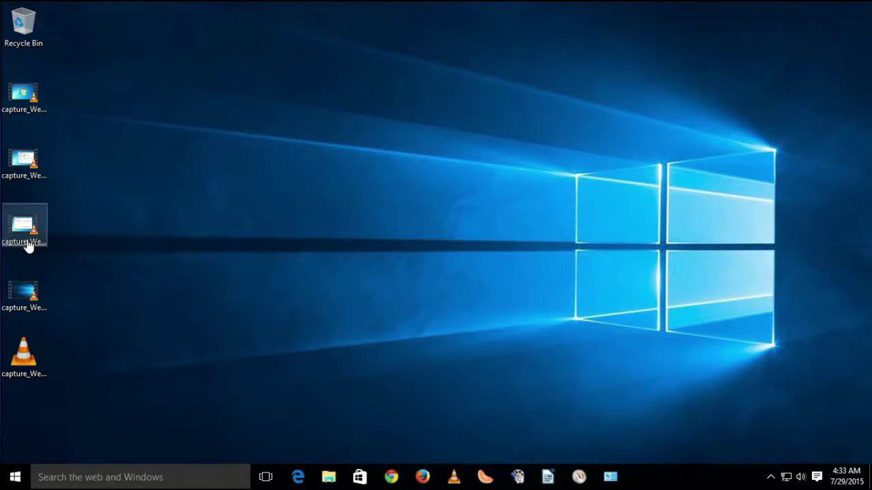
# Play capture_Wed_Jul_29_03.22.47.mkv from the desktop in VLC, pause it, jump to 15:00 to review the ending, and close the player
pyautogui.doubleClick(26, 175)
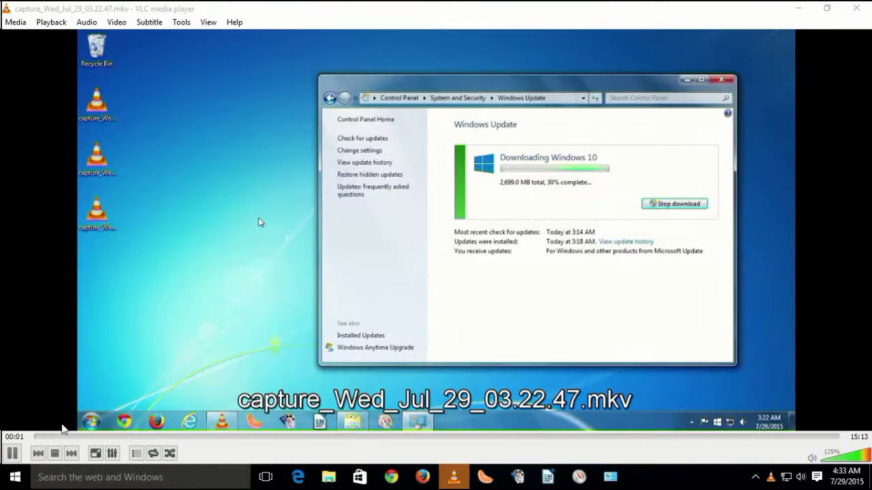
pyautogui.press('space')
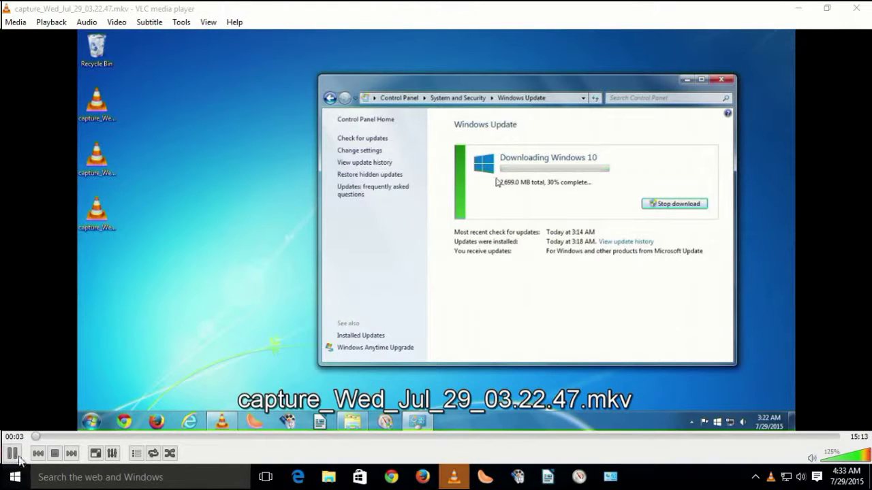
pyautogui.click(828, 437)
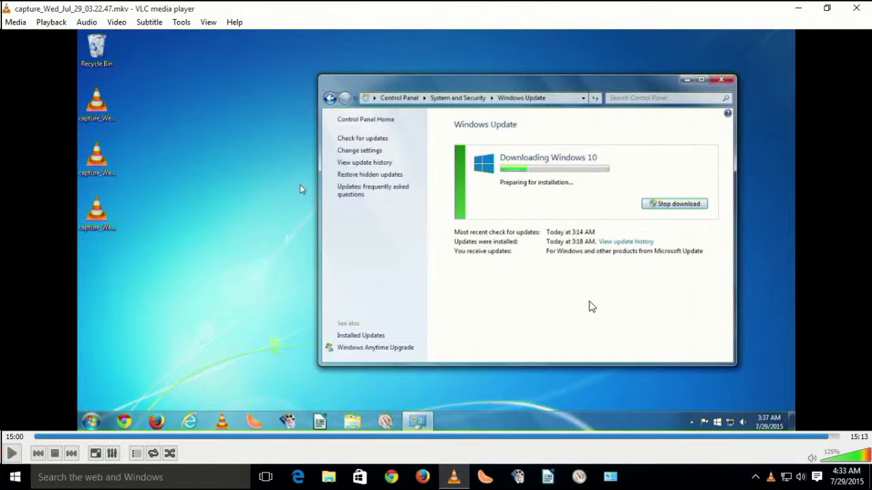
pyautogui.click(860, 7)
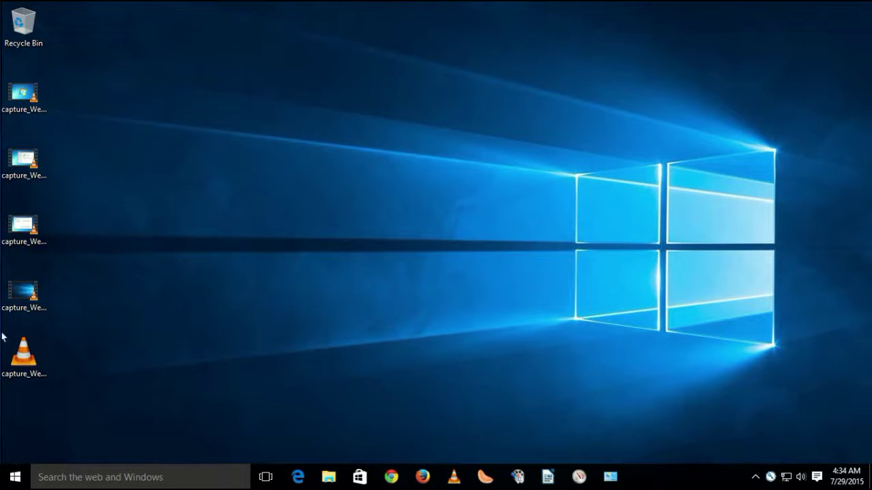
# Examine the Windows 10 Start menu with its most-used apps and live tiles twice, closing it each time
pyautogui.click(12, 478)
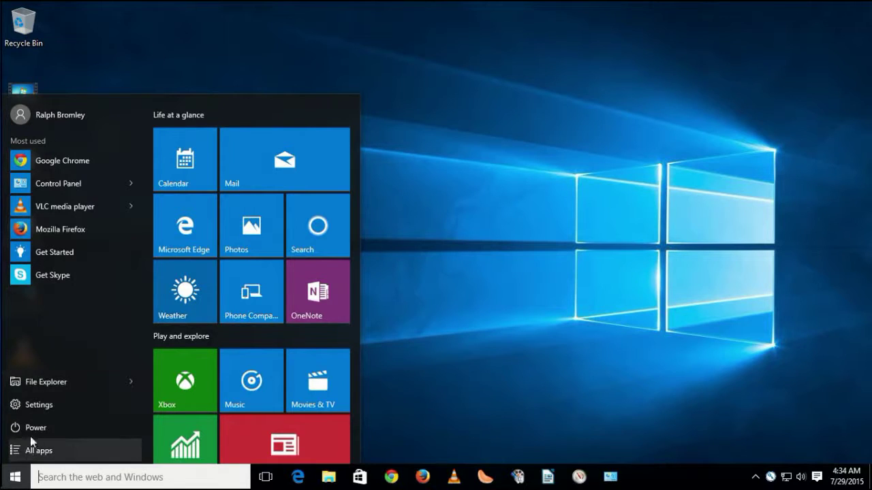
pyautogui.click(9, 485)
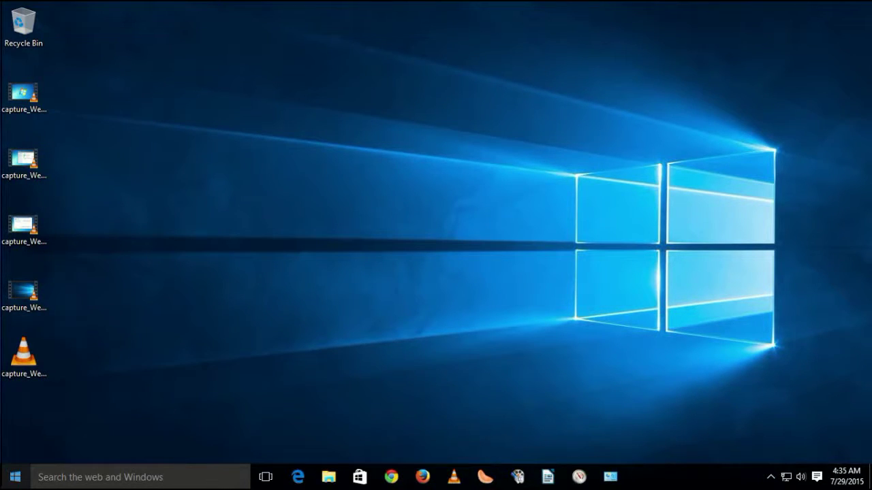
pyautogui.click(8, 481)
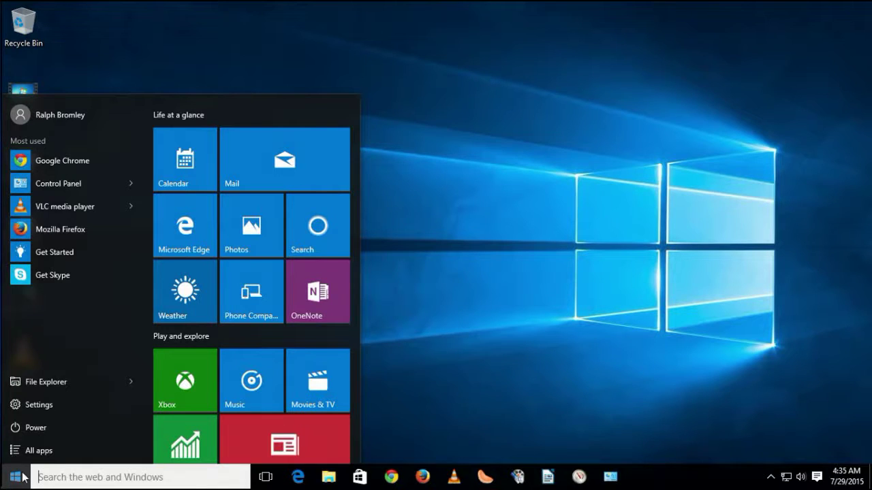
pyautogui.click(24, 478)
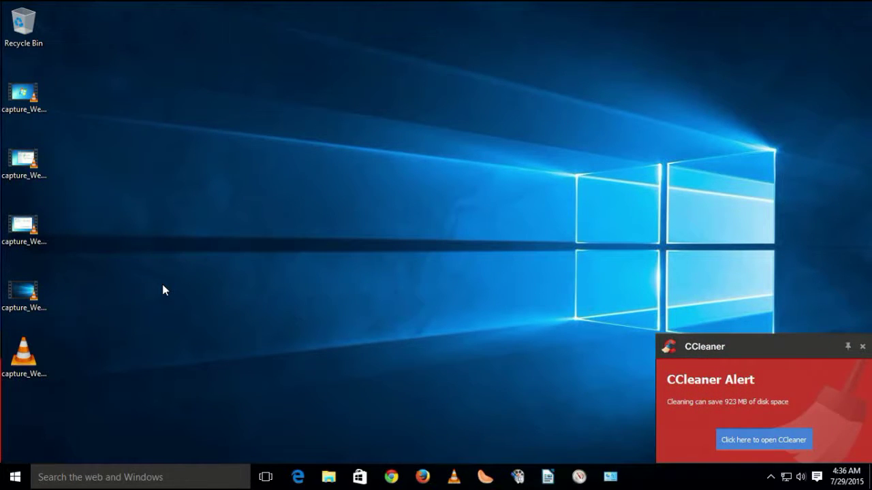
# Dismiss the CCleaner alert and check the current date and time in the calendar
pyautogui.click(862, 347)
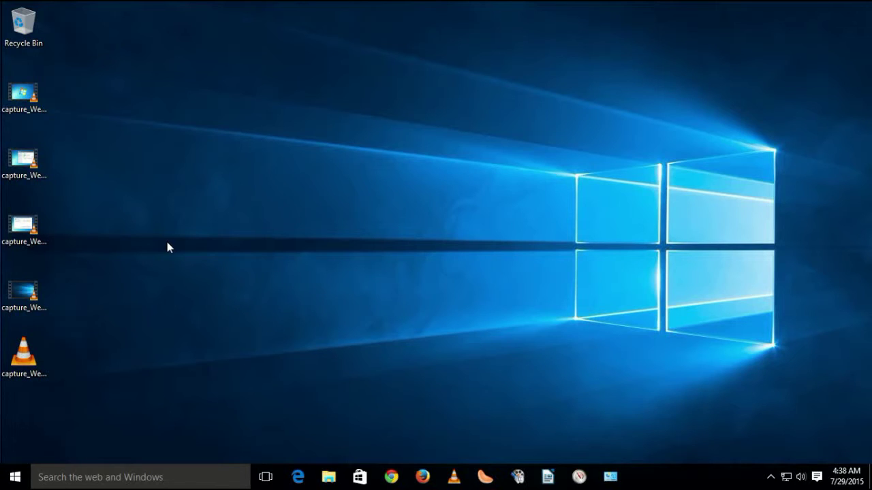
pyautogui.click(846, 476)
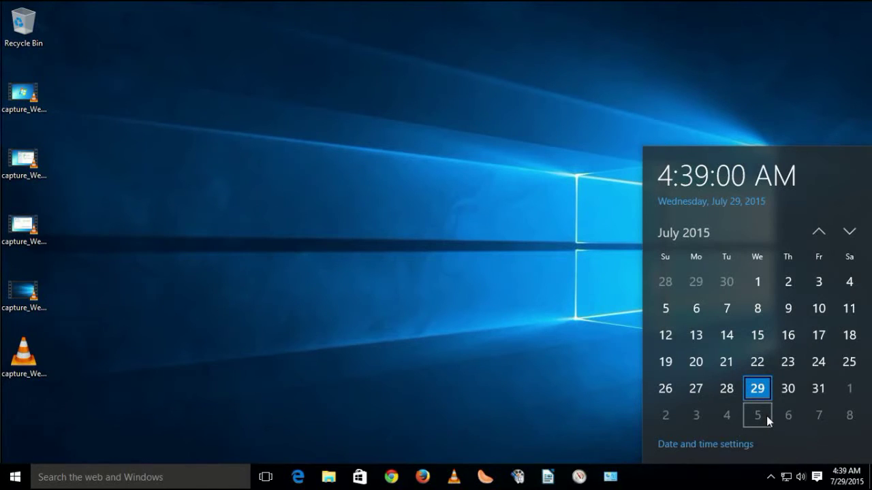
pyautogui.click(826, 466)
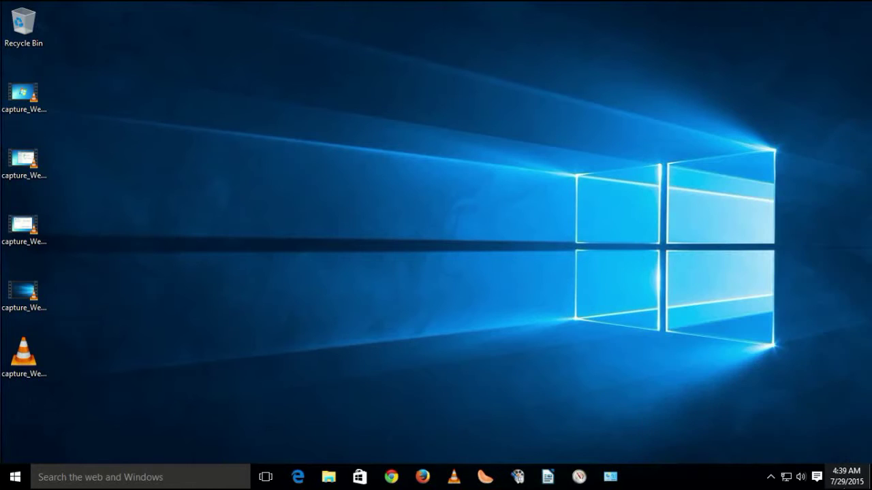
# Bring up the screen recorder's controls from the notification area
pyautogui.click(771, 477)
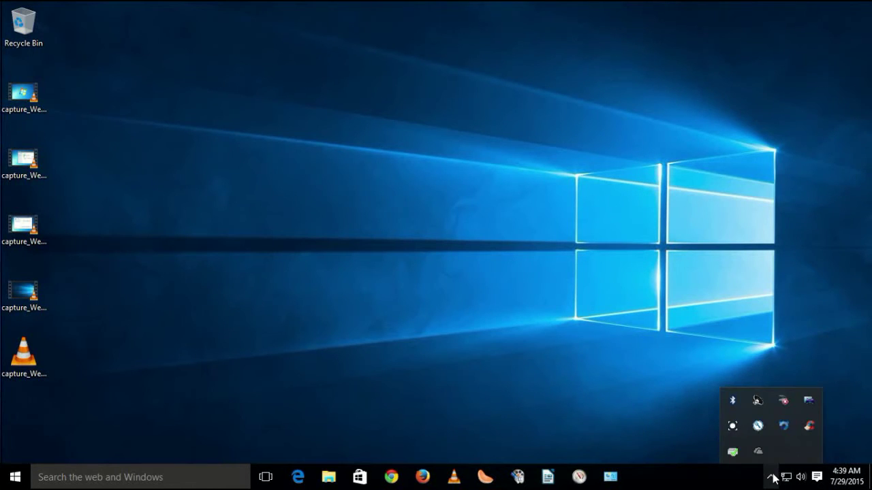
pyautogui.click(731, 427)
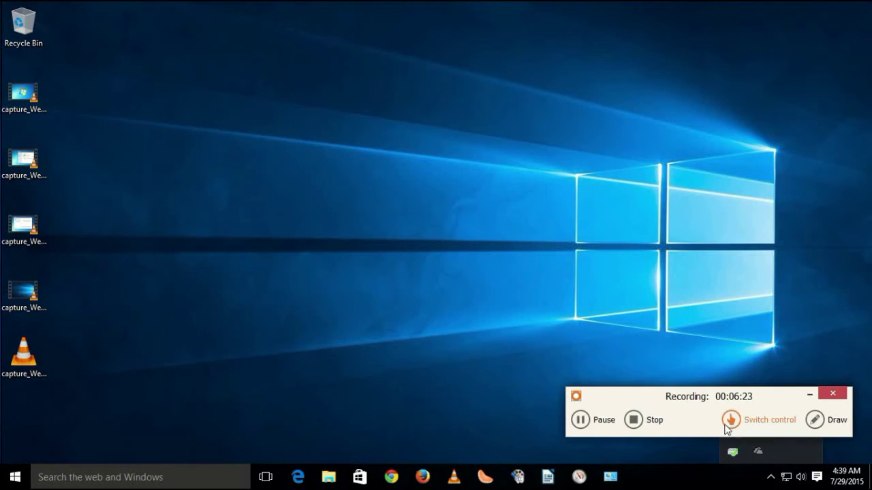